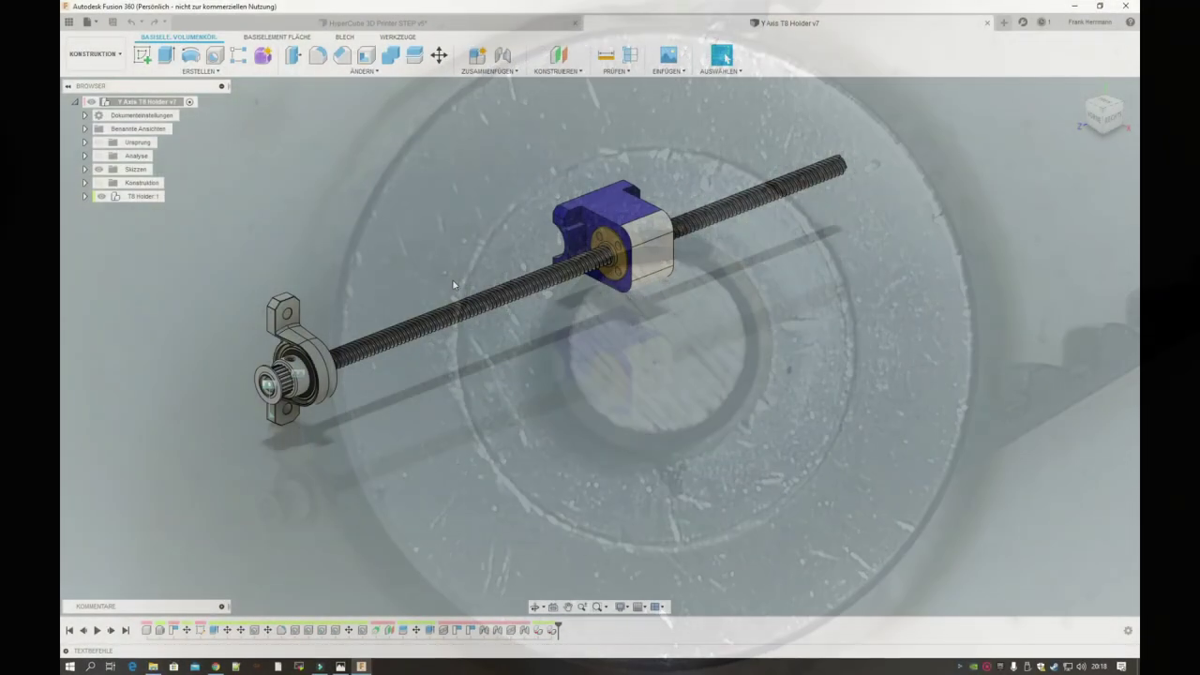
# - Orbit and zoom to a three-quarter close-up of the brass nut in its nut block
pyautogui.keyDown('shift'); pyautogui.moveTo(453, 284); pyautogui.dragTo(504, 290, button='middle'); pyautogui.keyUp('shift')
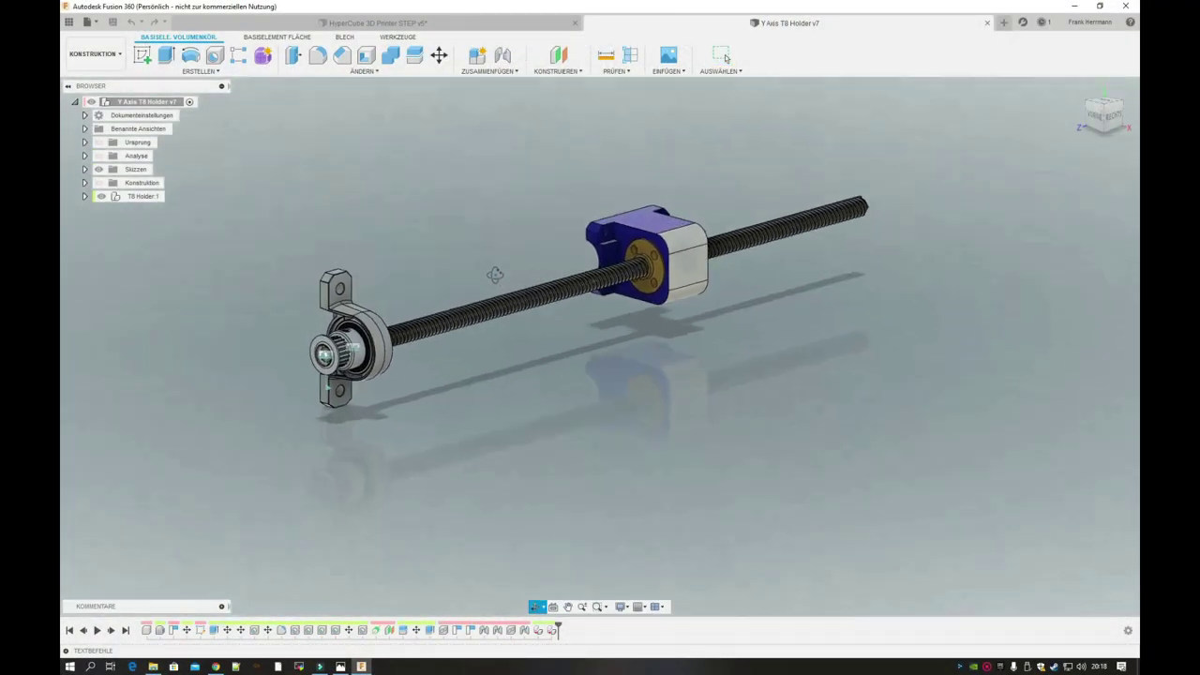
pyautogui.keyDown('shift'); pyautogui.moveTo(503, 291); pyautogui.dragTo(382, 379, button='middle'); pyautogui.keyUp('shift')
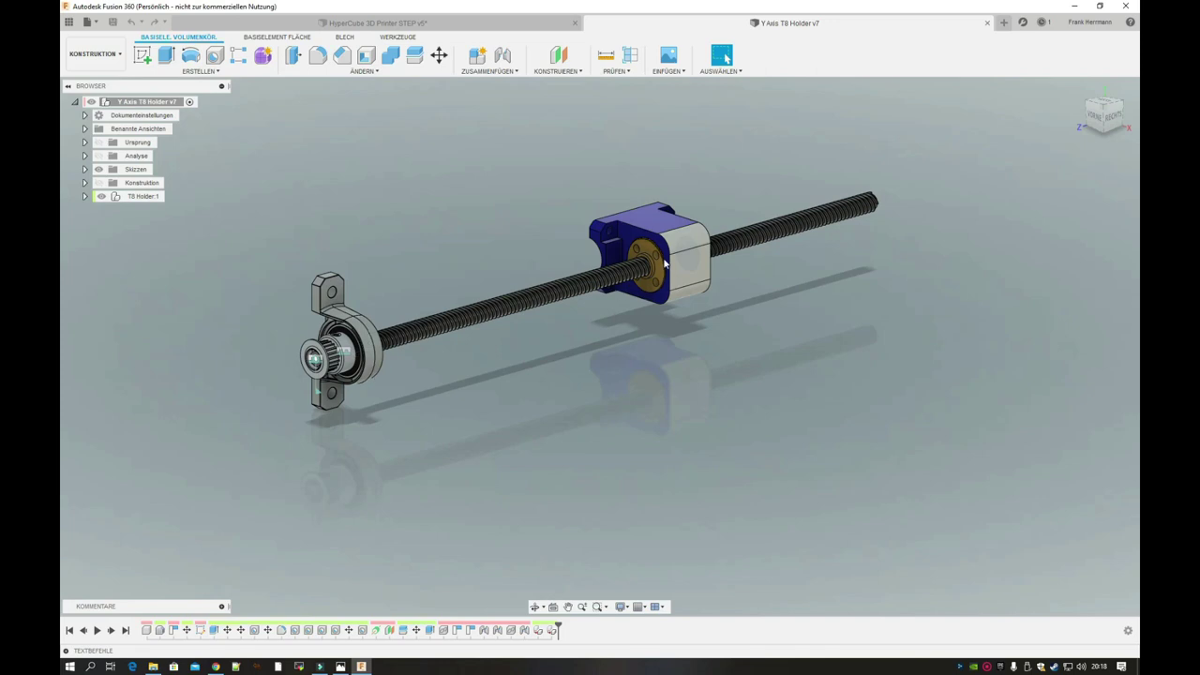
pyautogui.scroll(2, 664, 265)
pyautogui.moveTo(663, 265)
pyautogui.keyDown('shift'); pyautogui.mouseDown(button='middle')
pyautogui.moveTo(600, 243)
pyautogui.moveTo(645, 275)
pyautogui.mouseUp(button='middle'); pyautogui.keyUp('shift')
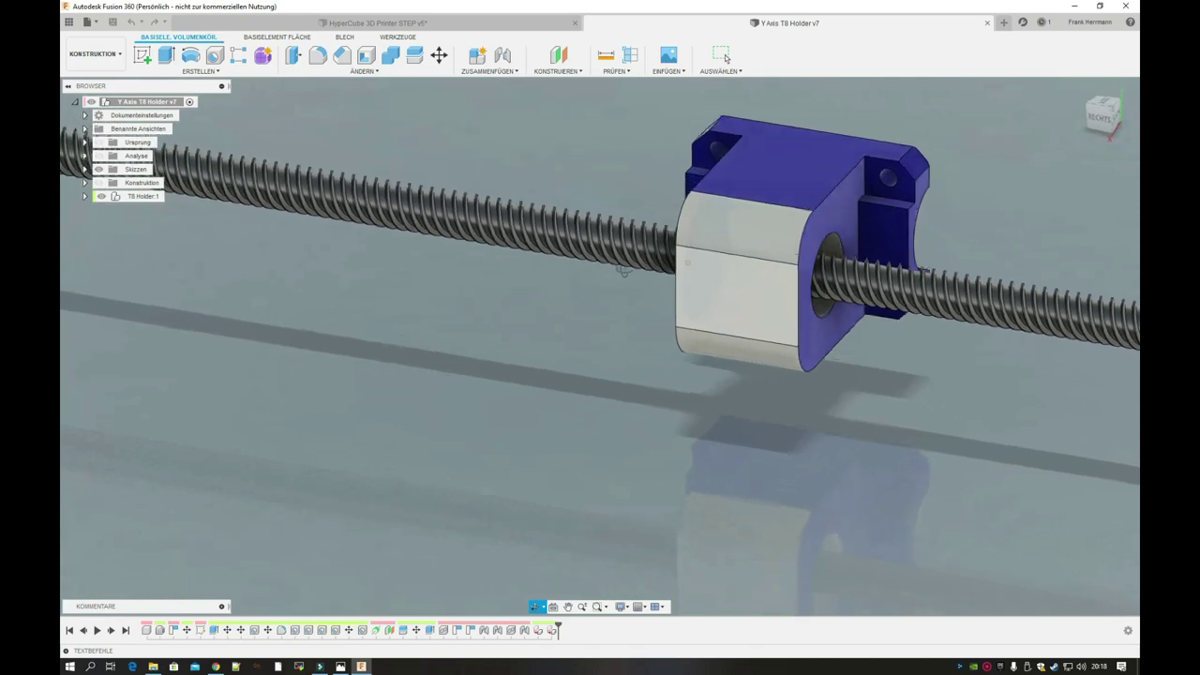
pyautogui.keyDown('shift'); pyautogui.moveTo(645, 274); pyautogui.dragTo(693, 274, button='middle'); pyautogui.keyUp('shift')
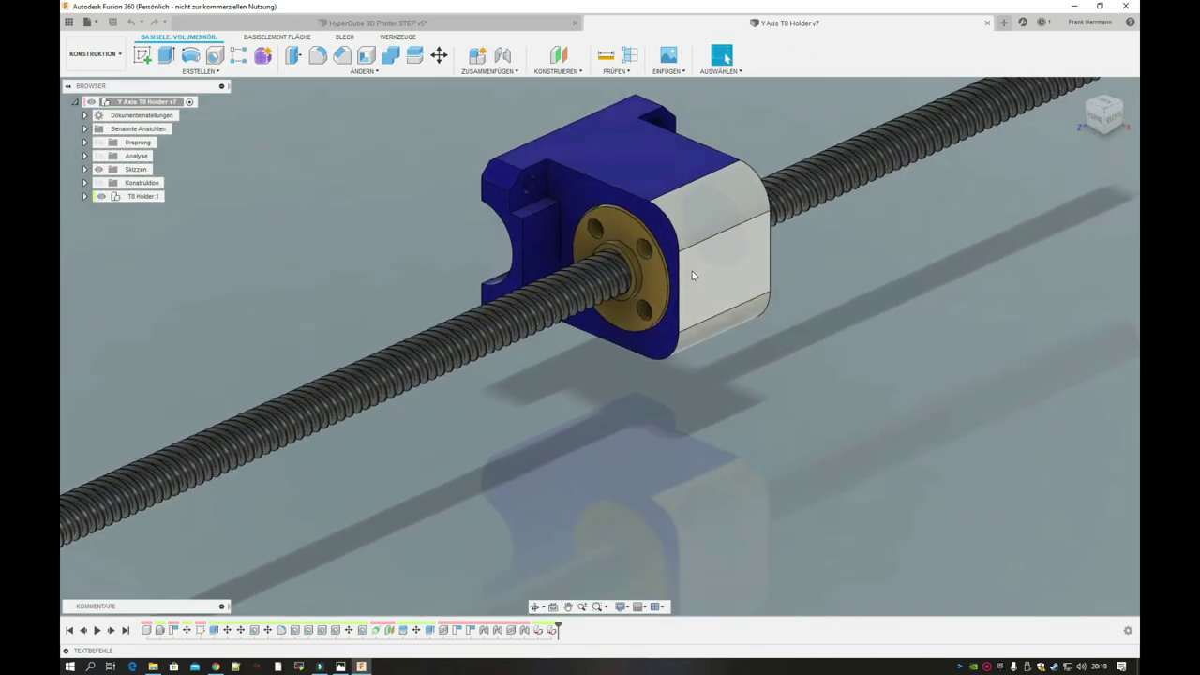
pyautogui.scroll(2, 693, 275)
pyautogui.scroll(-1, 693, 274)
# - Zoom out until the full Y-axis lead-screw assembly fits the canvas
pyautogui.scroll(-2, 694, 270)
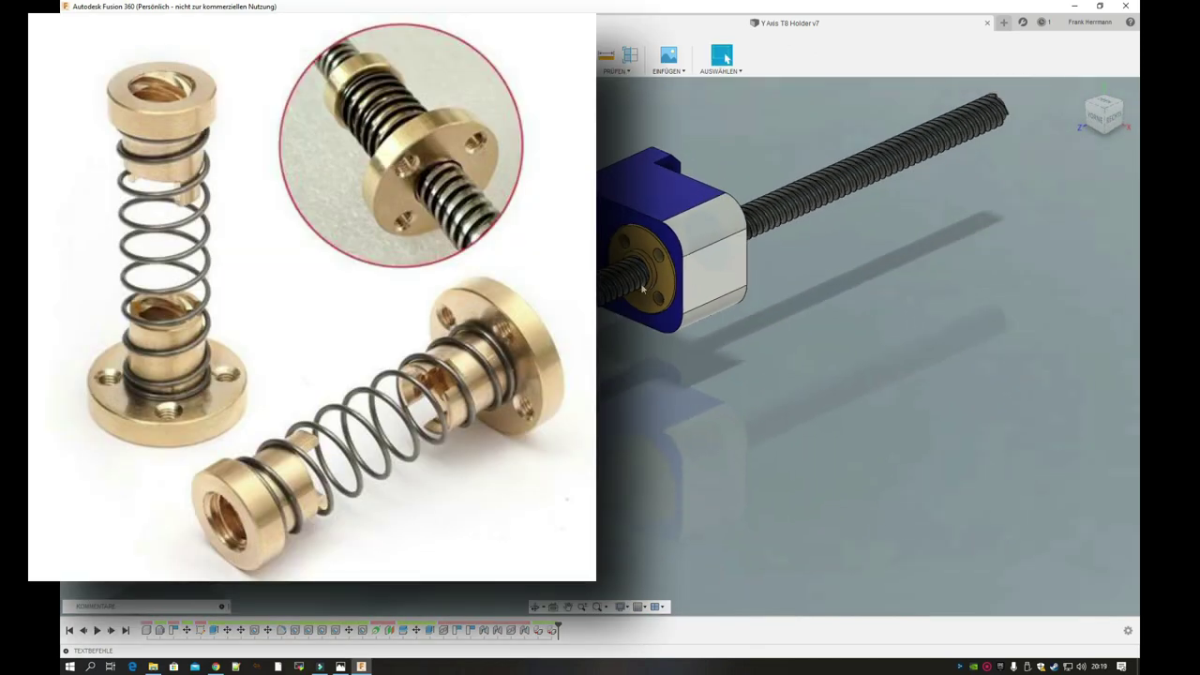
pyautogui.scroll(-2, 669, 259)
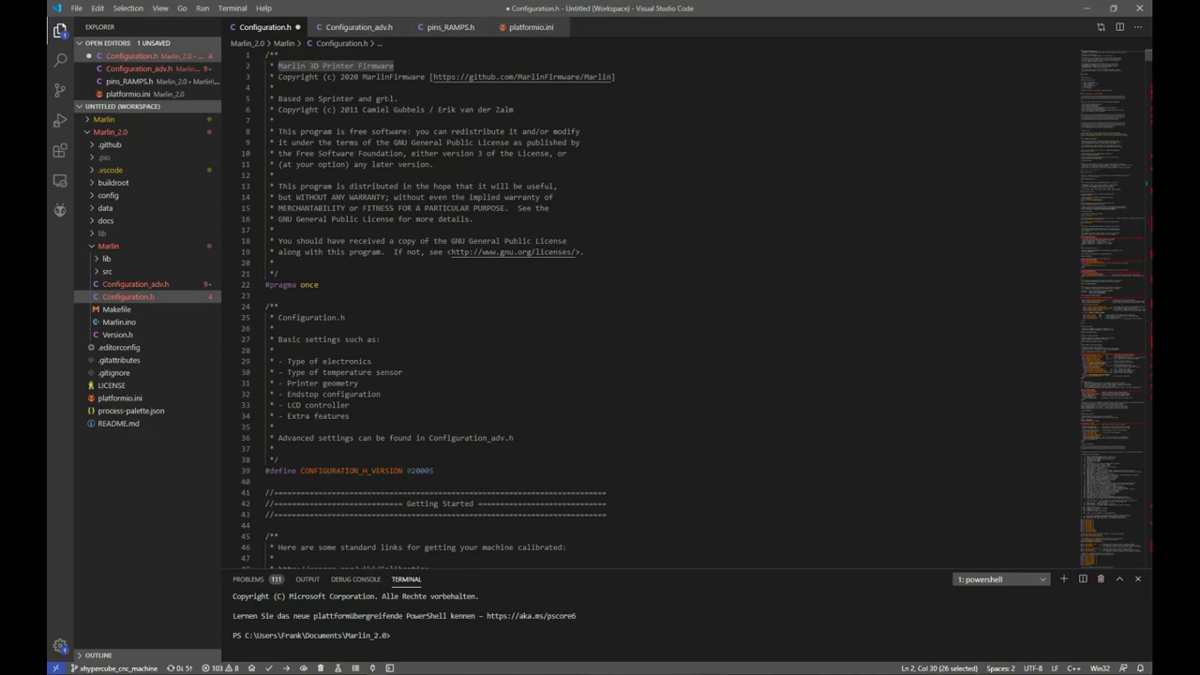
# - Page down through Configuration.h to the Mechanical Settings kinematics options
pyautogui.click(330, 171)
pyautogui.press('Down')
pyautogui.press('Down')
pyautogui.press('Down')
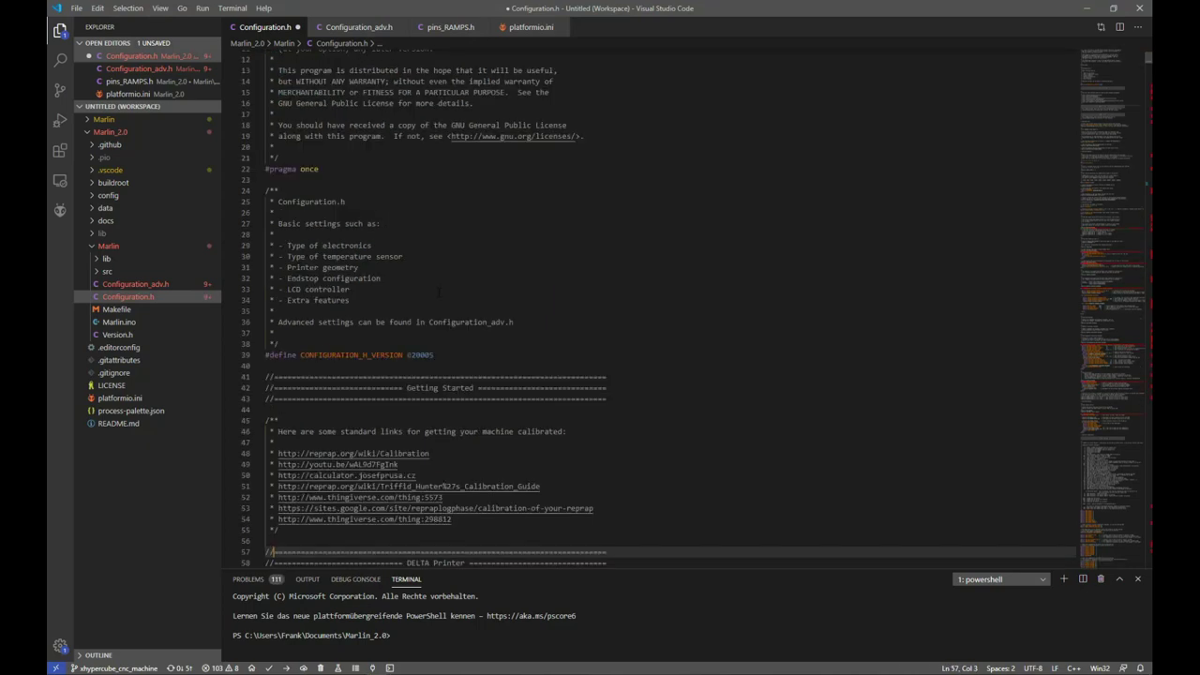
pyautogui.press('Down')
pyautogui.press('Down')
pyautogui.press('Down')
pyautogui.press('Down')
pyautogui.press('Down')
pyautogui.press('Down')
pyautogui.press('Down')
pyautogui.press('Down')
pyautogui.press('Down')
pyautogui.press('pagedown')
pyautogui.press('pagedown')
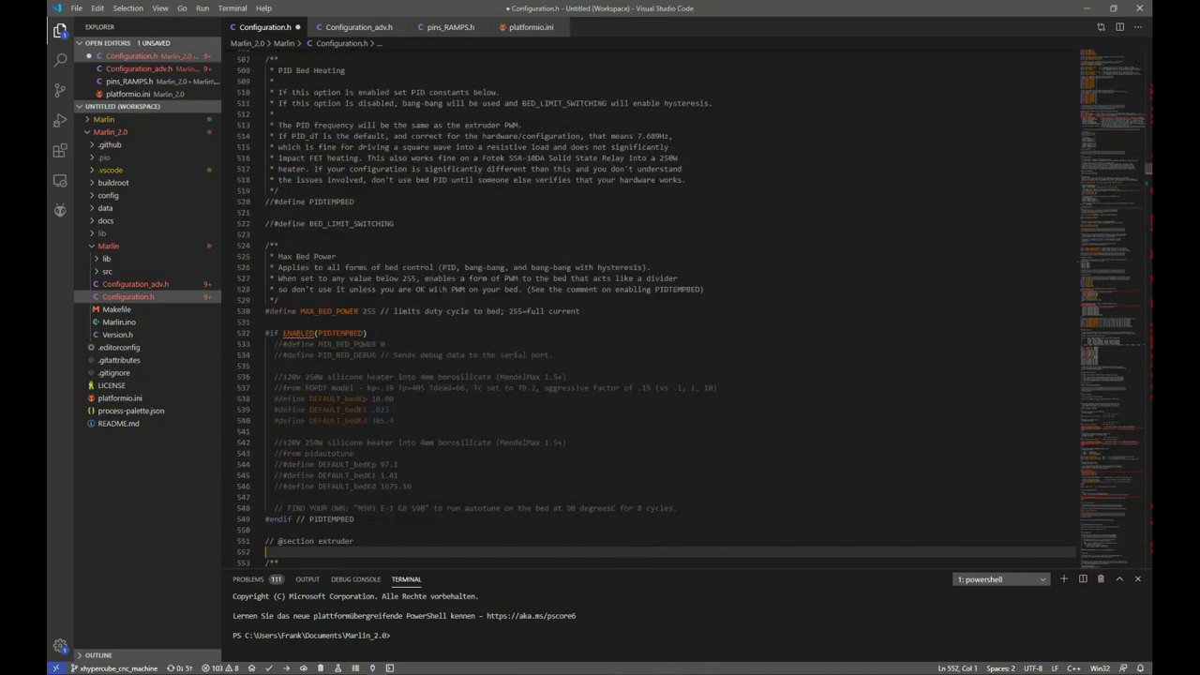
pyautogui.press('pagedown')
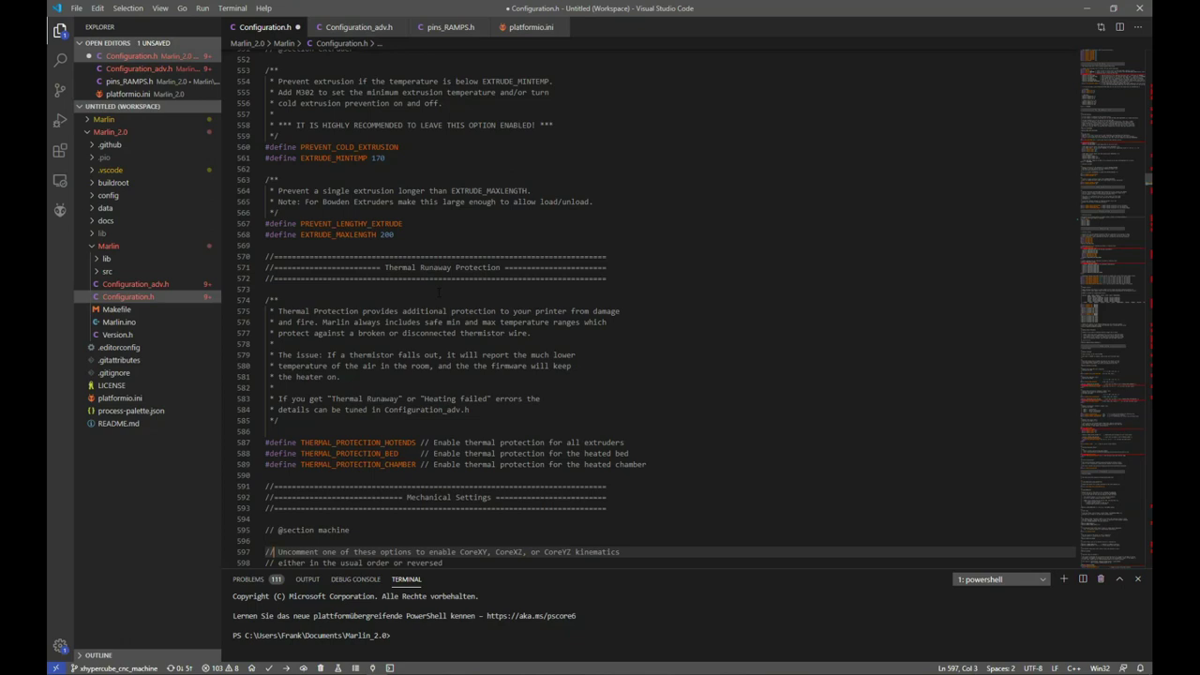
pyautogui.press('pagedown')
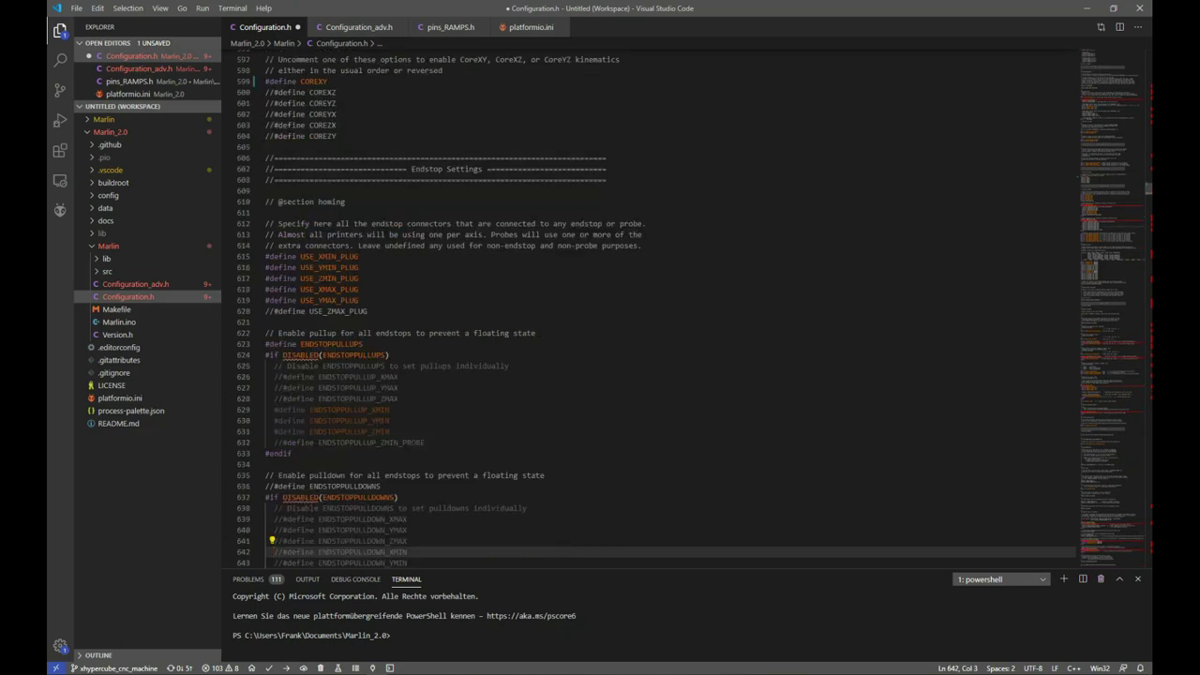
pyautogui.scroll(5, 656, 309)
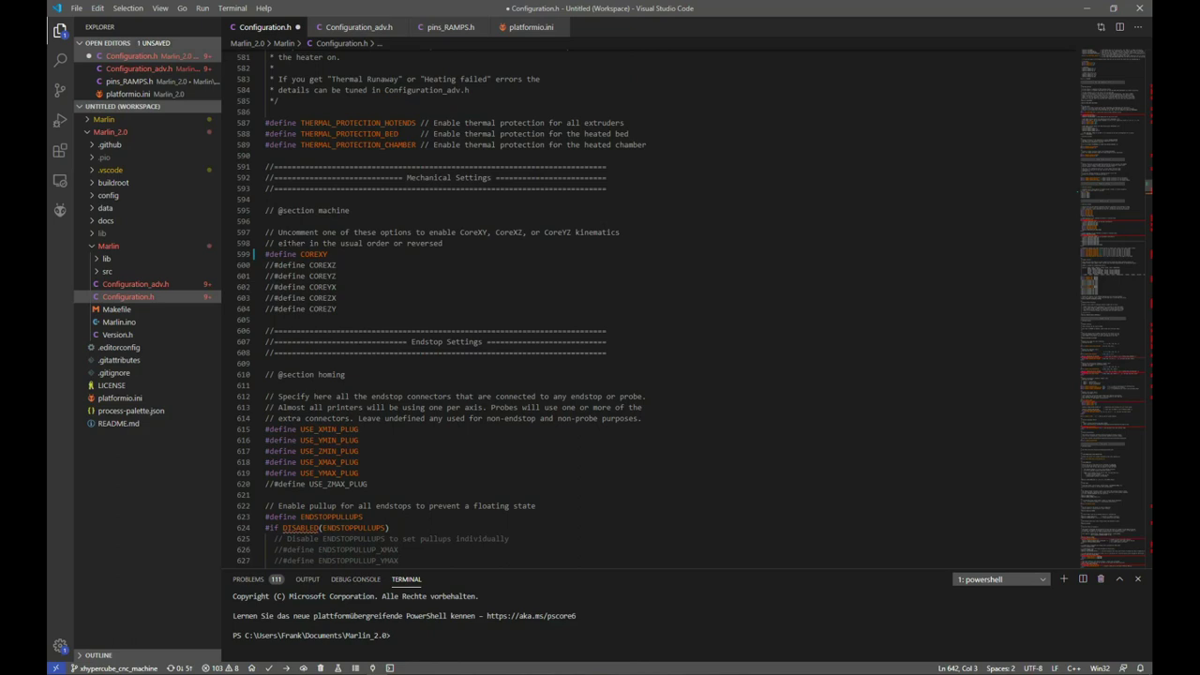
# - Comment out the #define COREXY line at line 599
pyautogui.click(247, 253)
pyautogui.press('Up')
pyautogui.press('Up')
pyautogui.press('Down')
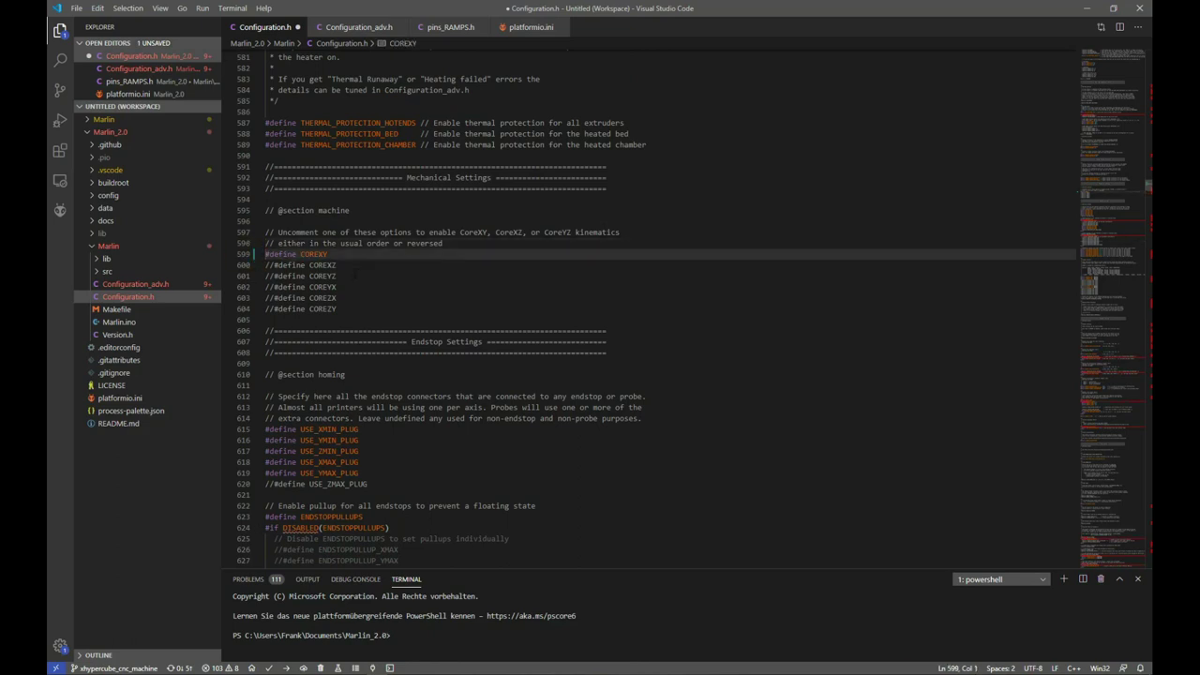
pyautogui.press('Right')
pyautogui.press('Right')
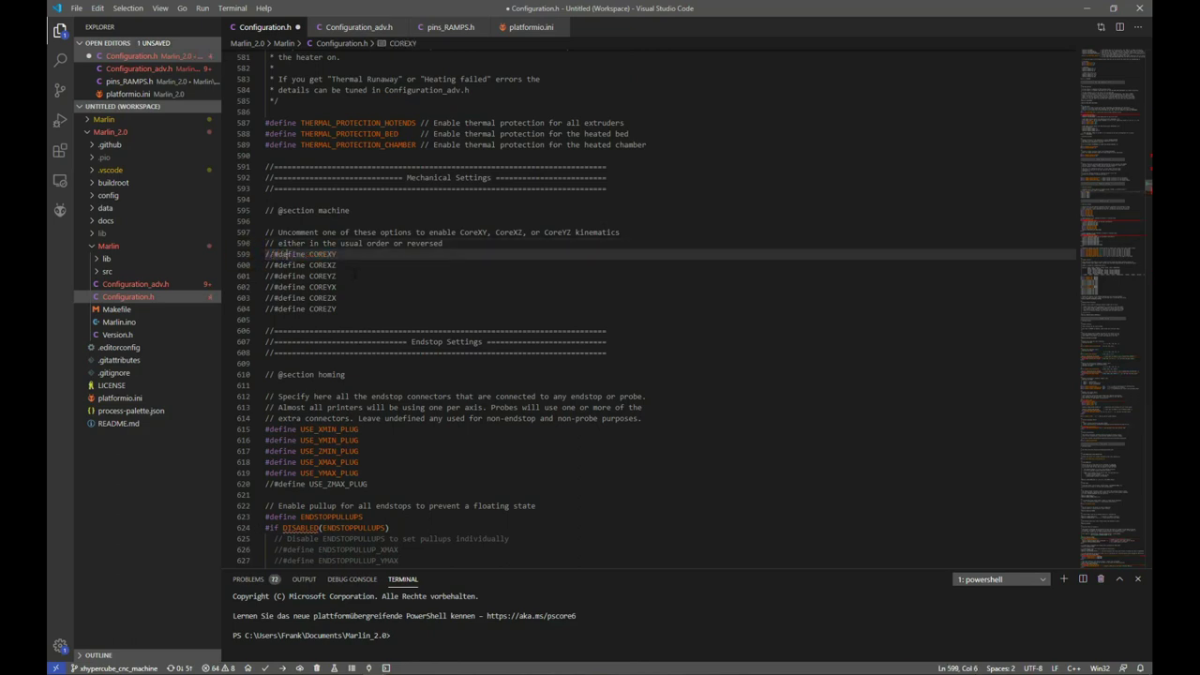
pyautogui.click(350, 285)
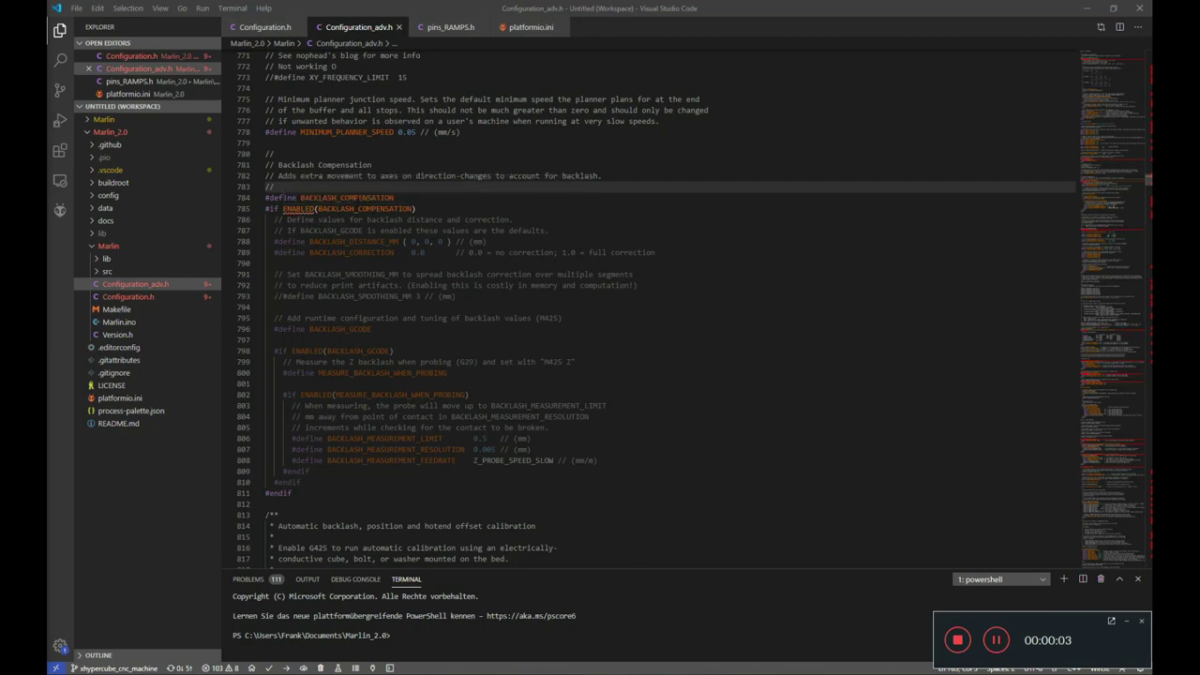
# - Confirm BACKLASH_COMPENSATION and BACKLASH_GCODE are both defined in Configuration_adv.h around line 784
pyautogui.doubleClick(349, 198)
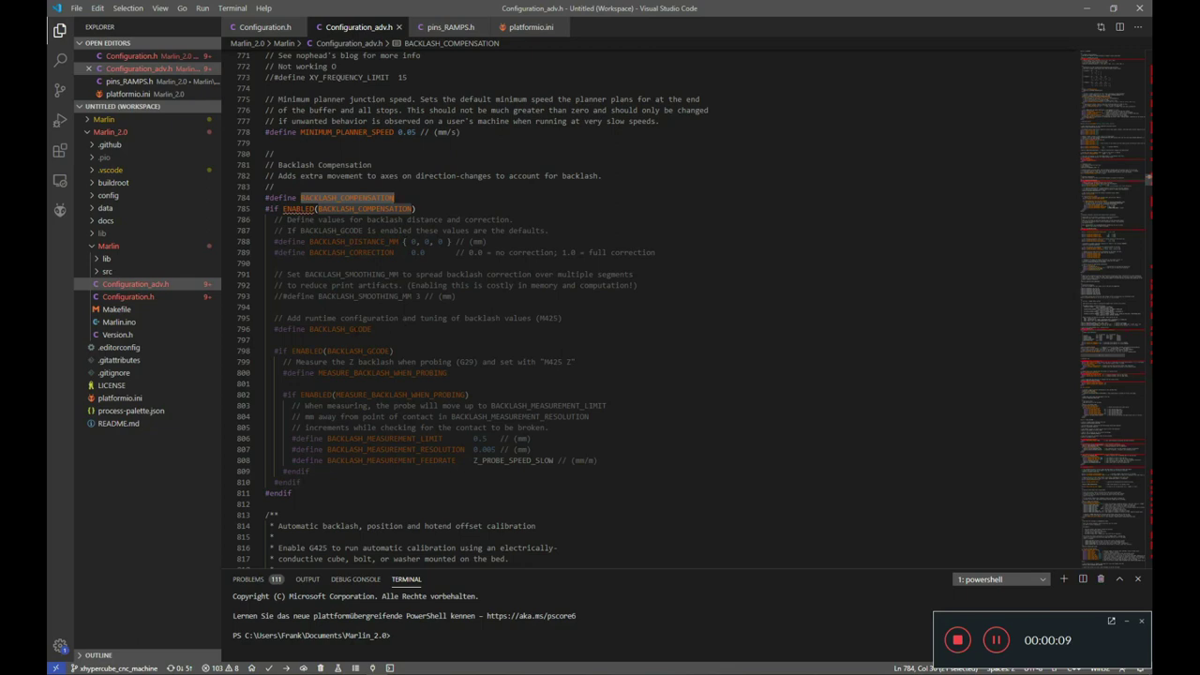
pyautogui.doubleClick(354, 329)
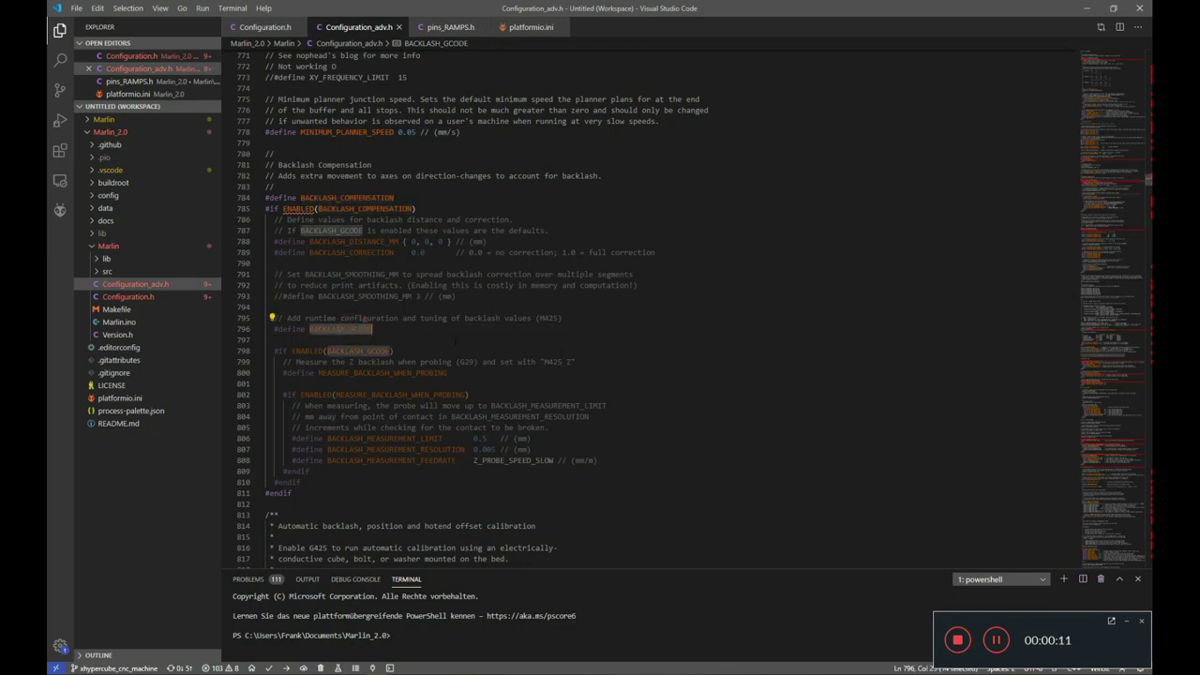
pyautogui.click(454, 339)
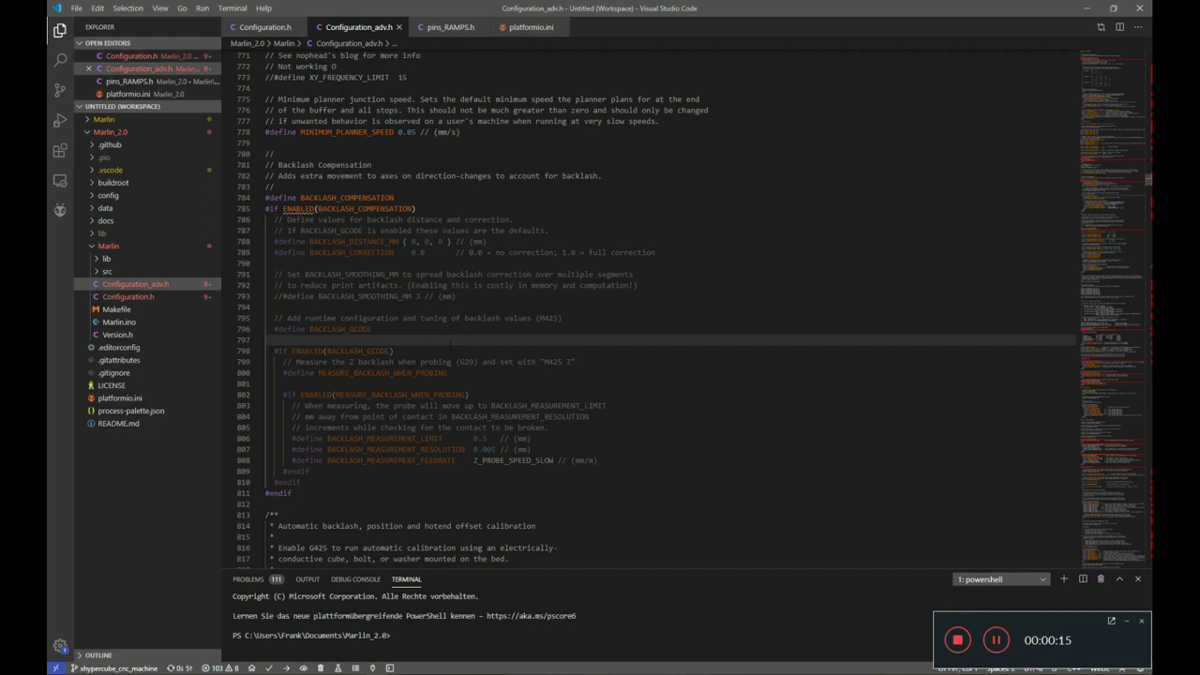
pyautogui.click(435, 370)
pyautogui.click(515, 382)
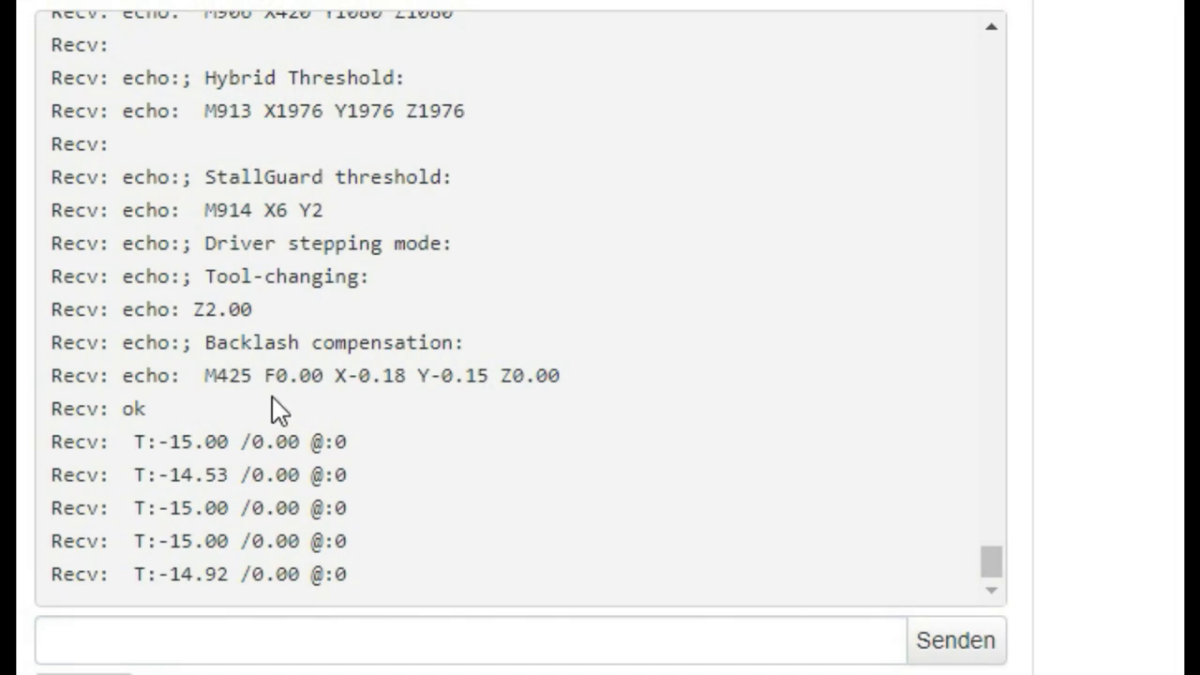
# - Resend the copied M425 line as F1.00 X-0.18 Y-0.15, then request an M503 report
pyautogui.moveTo(205, 375); pyautogui.dragTo(638, 403)
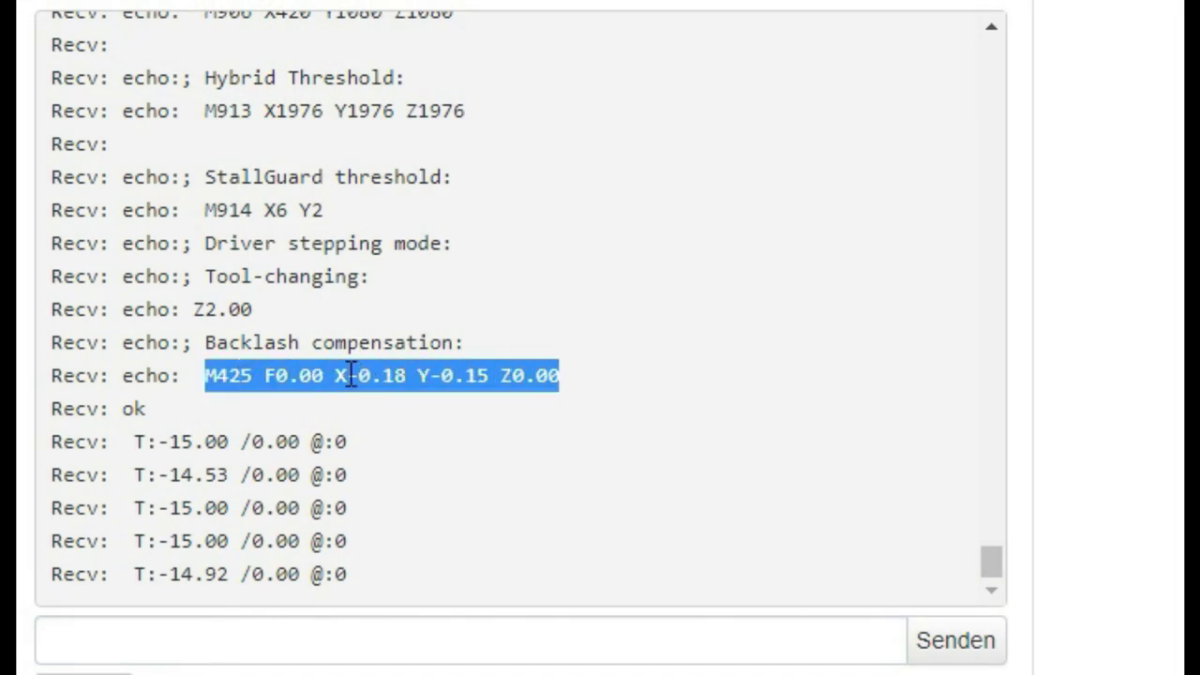
pyautogui.click(401, 400)
pyautogui.click(170, 636)
pyautogui.write('M425 F0.00 X-0.18 Y-0.15 Z0.00')
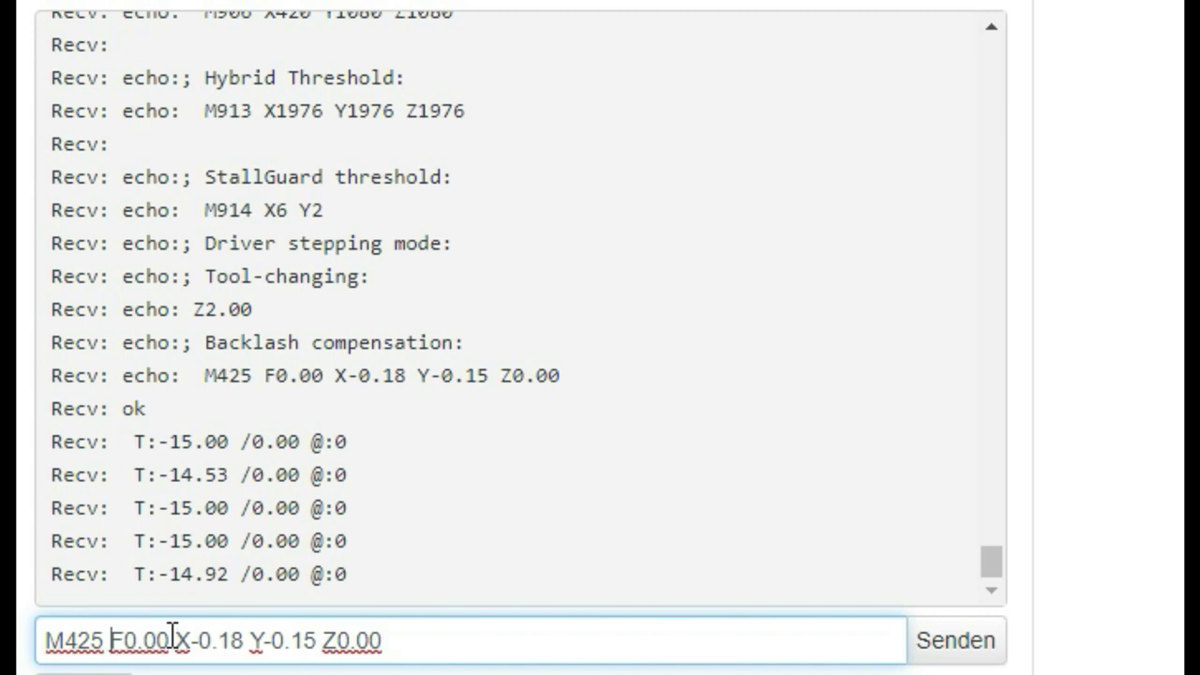
pyautogui.press('Right')
pyautogui.hotkey('shift', 'Right')
pyautogui.write('1')
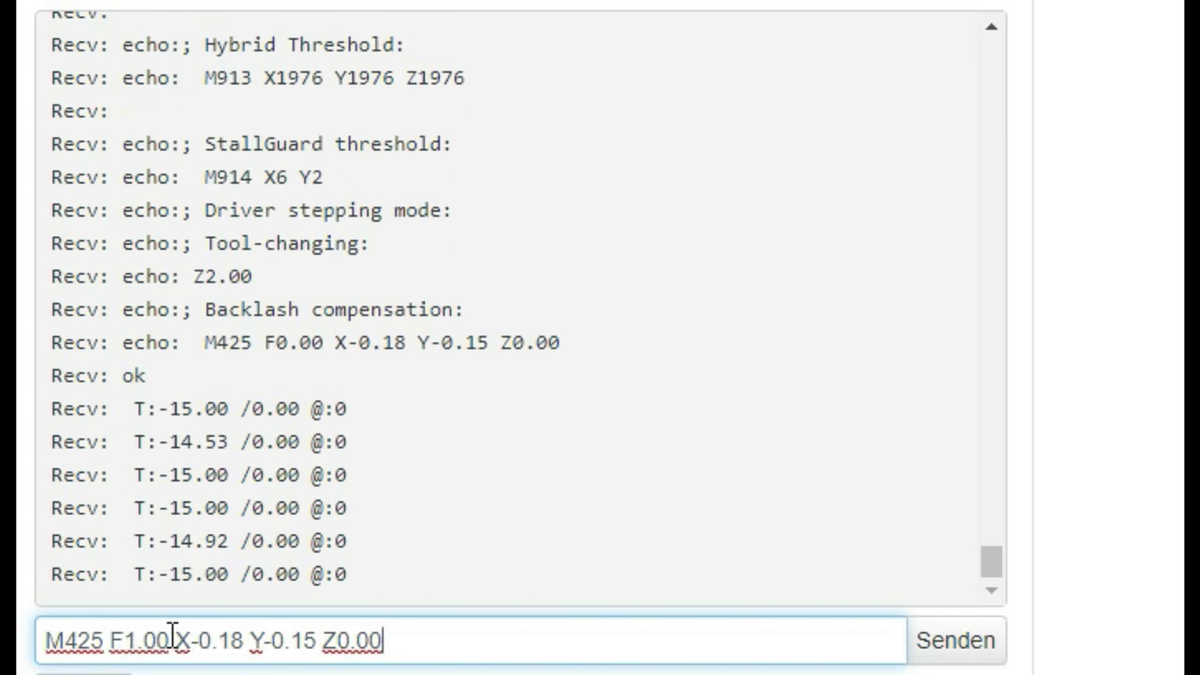
pyautogui.press('Return')
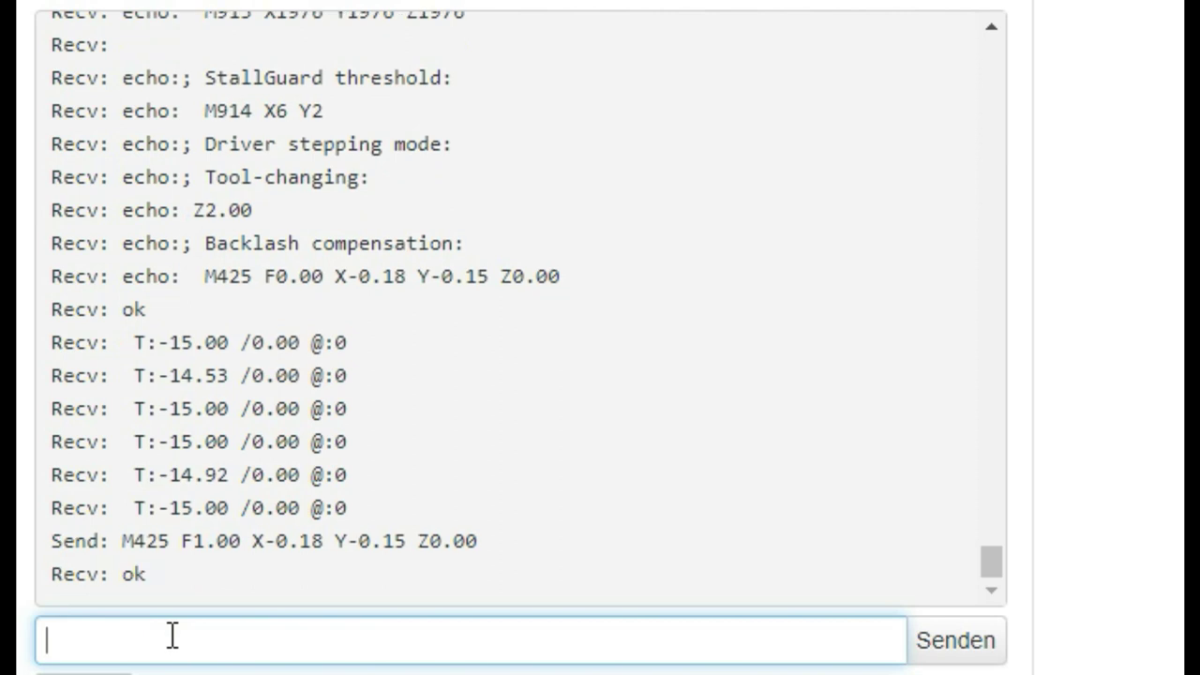
pyautogui.write('M503')
pyautogui.press('Return')
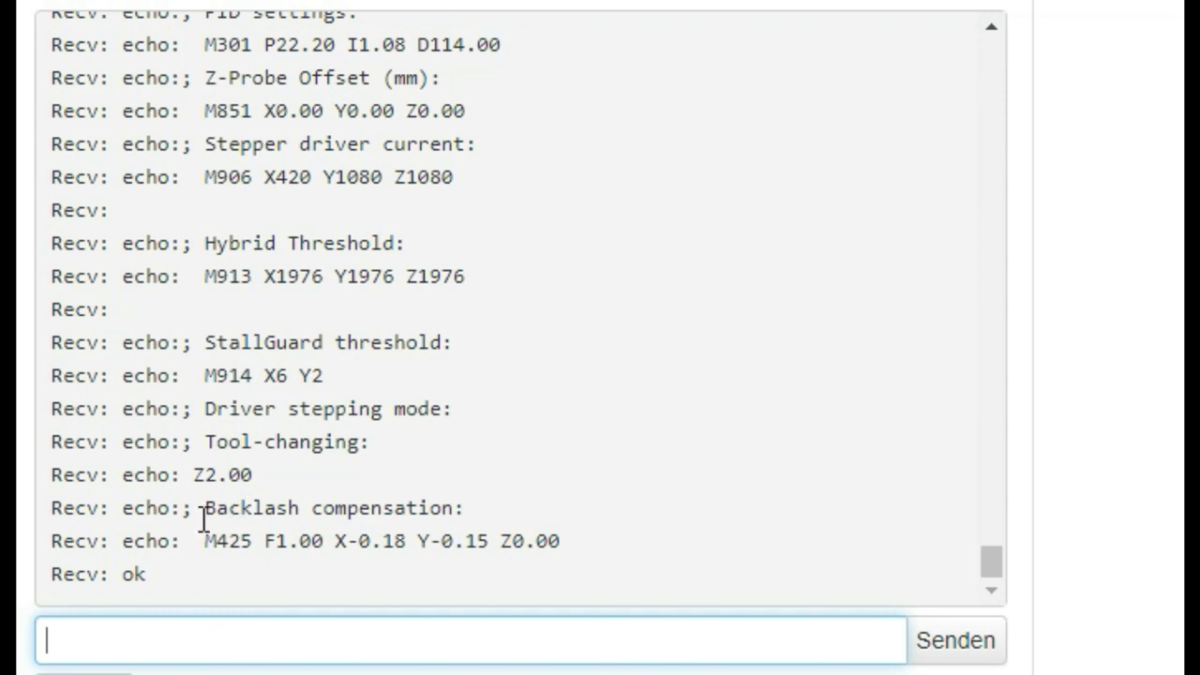
# - Send M500 to store the F1.00 backlash values in EEPROM
pyautogui.moveTo(203, 541); pyautogui.dragTo(561, 554)
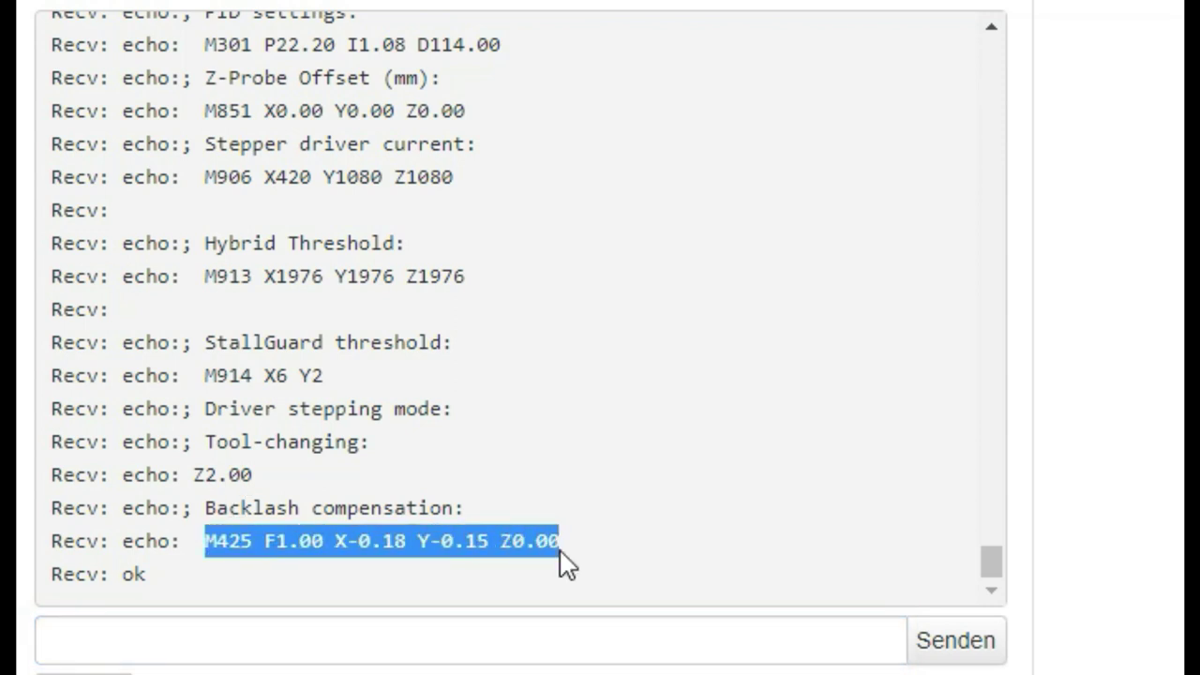
pyautogui.click(330, 638)
pyautogui.write('M5')
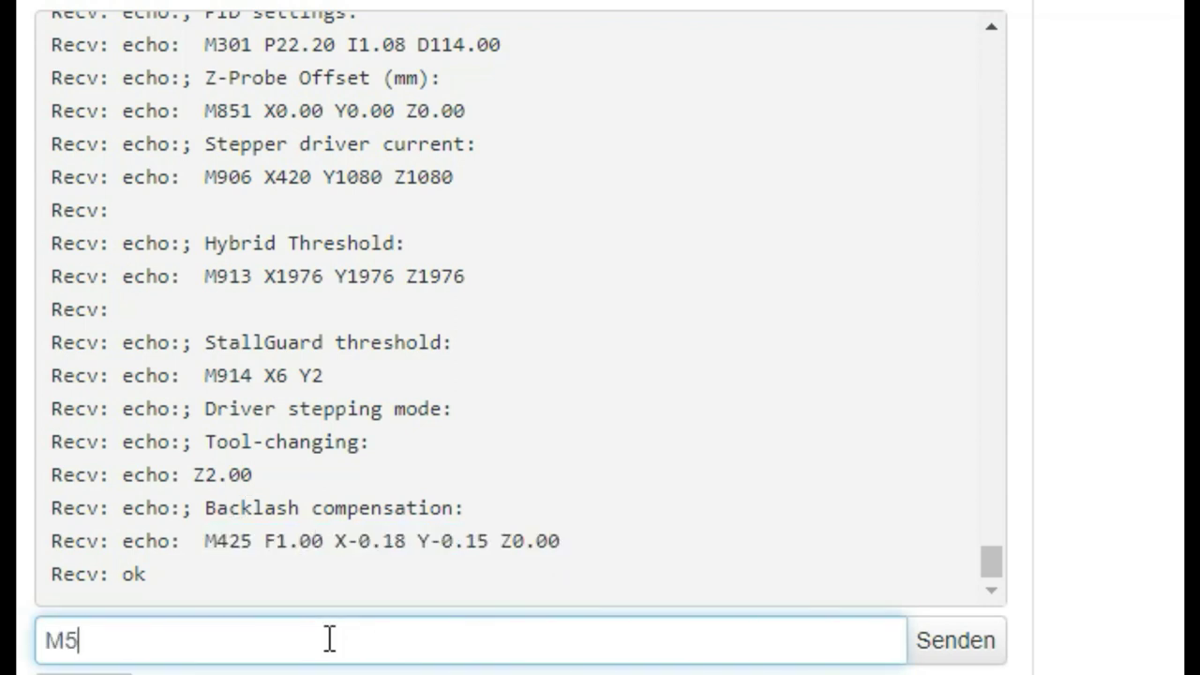
pyautogui.write('00')
pyautogui.press('Return')
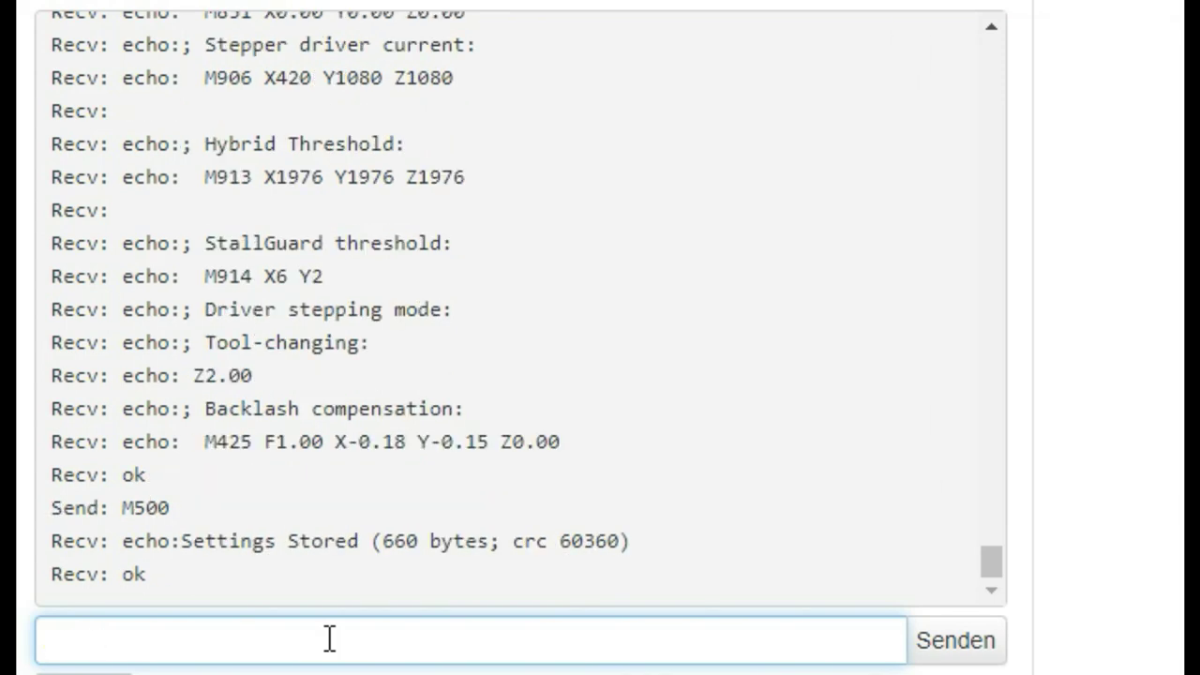